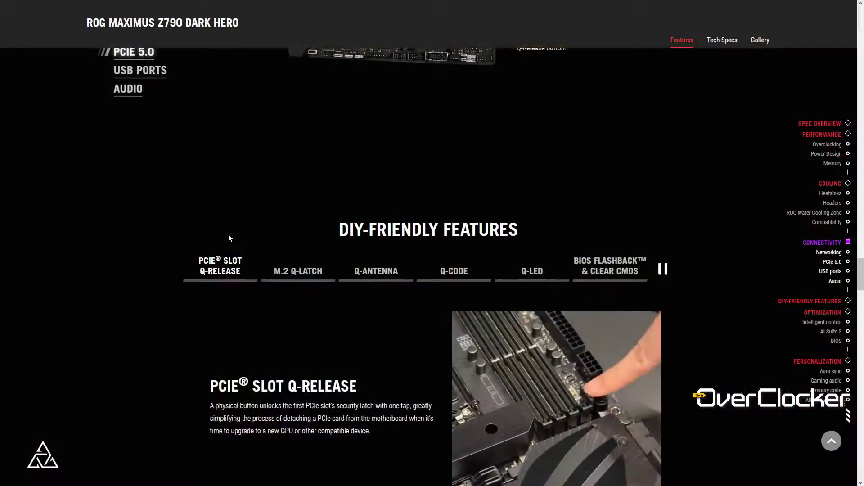
Examine the DIY-friendly features section of the ROG Maximus Z790 Dark Hero page, including the Q-Antenna entry
scroll(228, 233, down, 2)
scroll(148, 234, down, 1)
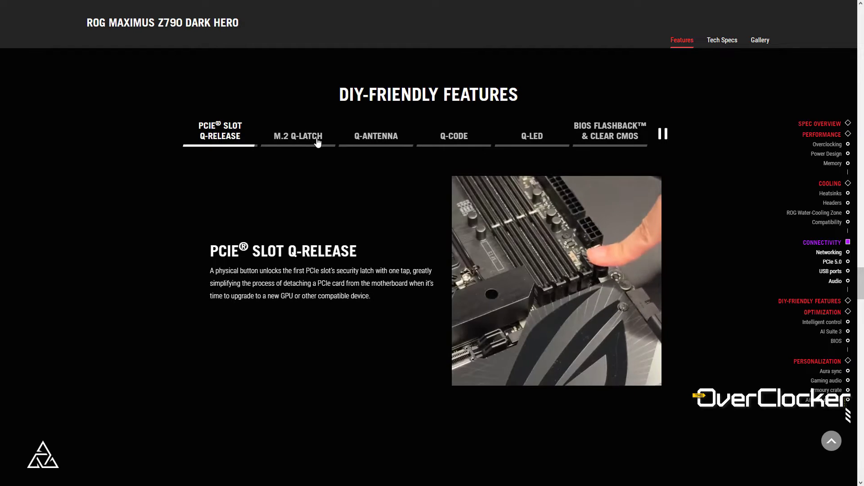
click(370, 137)
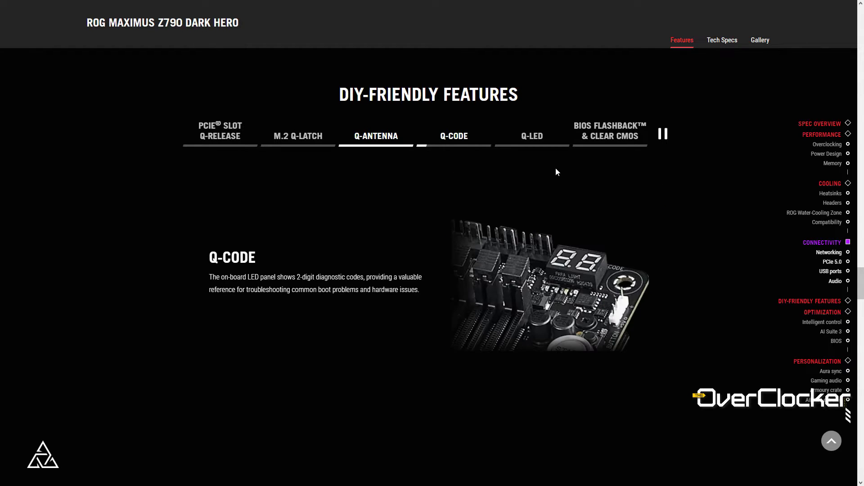
scroll(601, 139, down, 5)
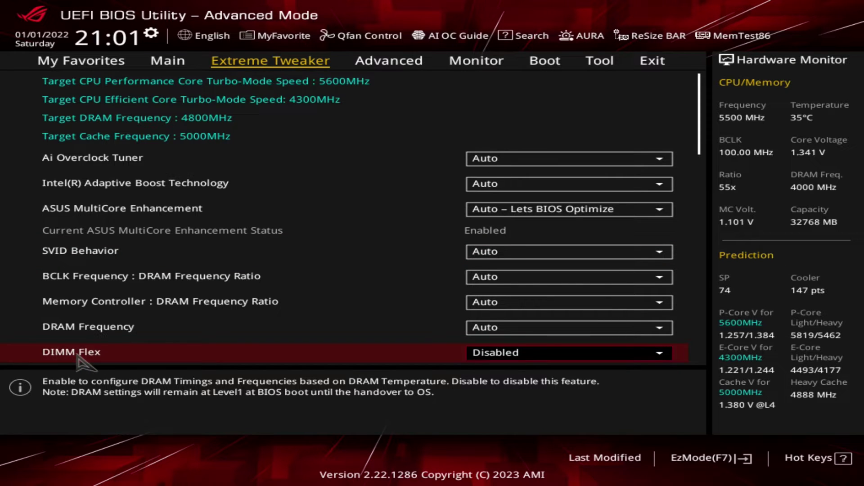
In the UEFI BIOS Utility, set DIMM Flex to Enabled in the Extreme Tweaker settings
key(Down)
key(Up)
key(Return)
key(Down)
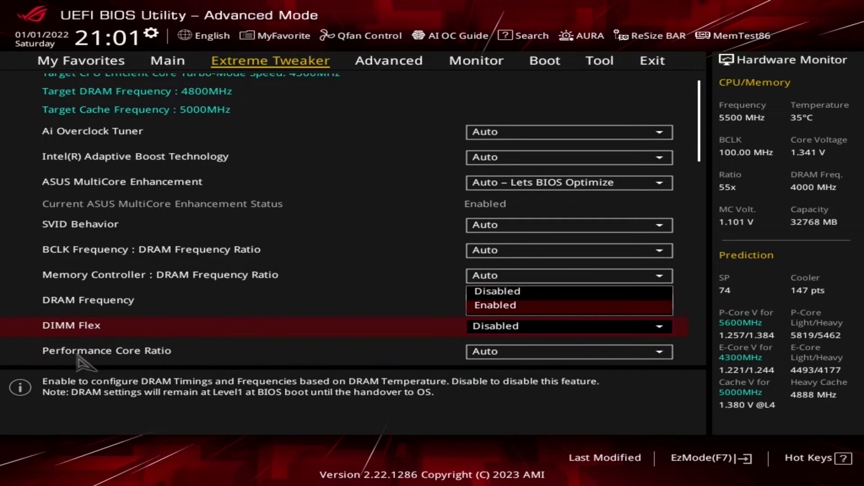
key(Return)
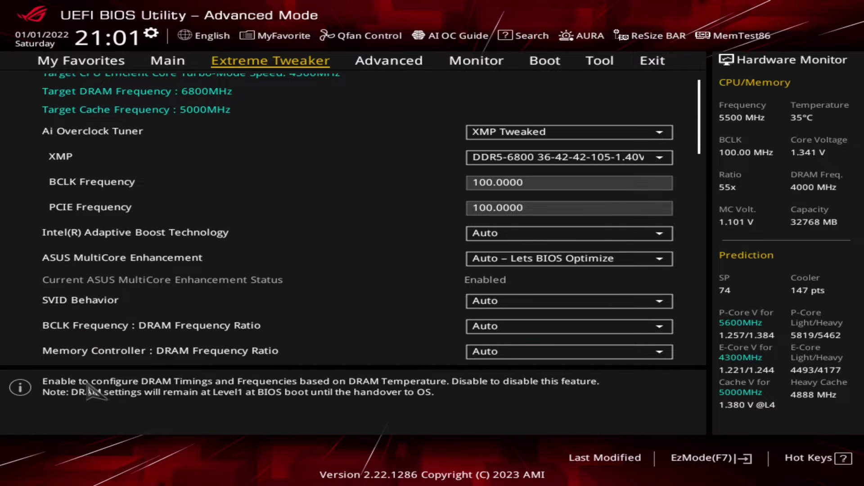
Open the DIMM Flex Dynamic DRAM Temperature OC Switcher and check the Level1 and Level2 temperature threshold settings
key(Down)
key(Up)
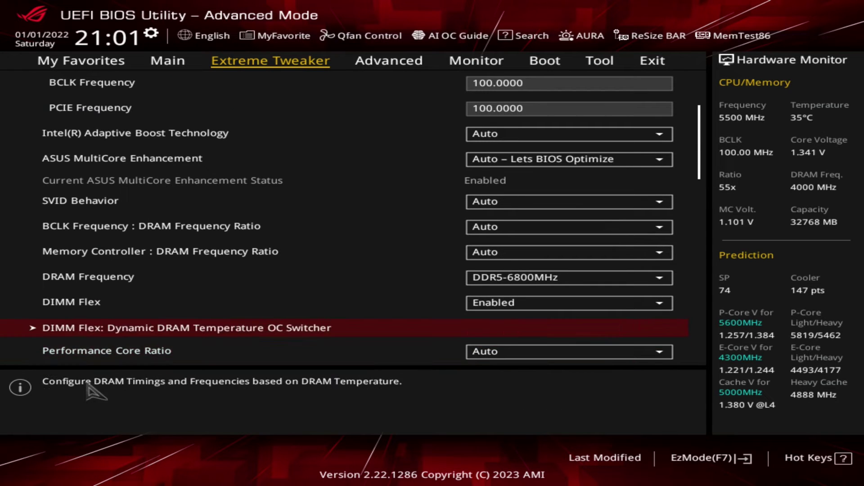
key(Return)
key(Down)
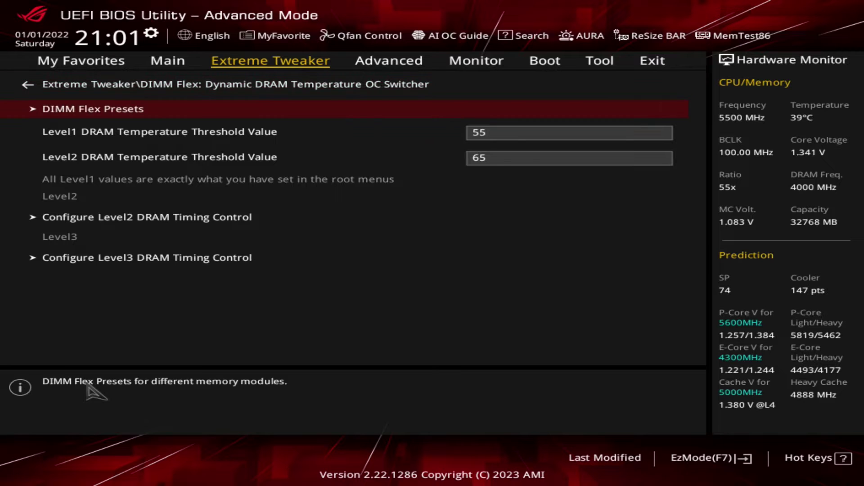
key(Down)
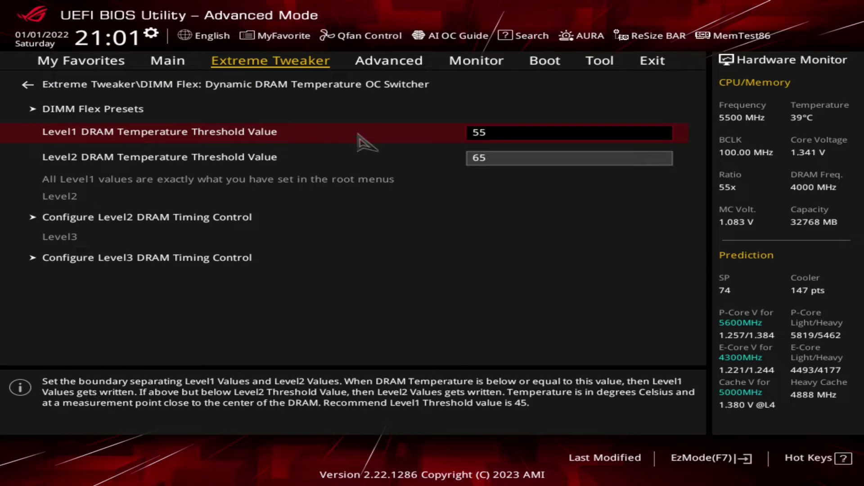
key(Down)
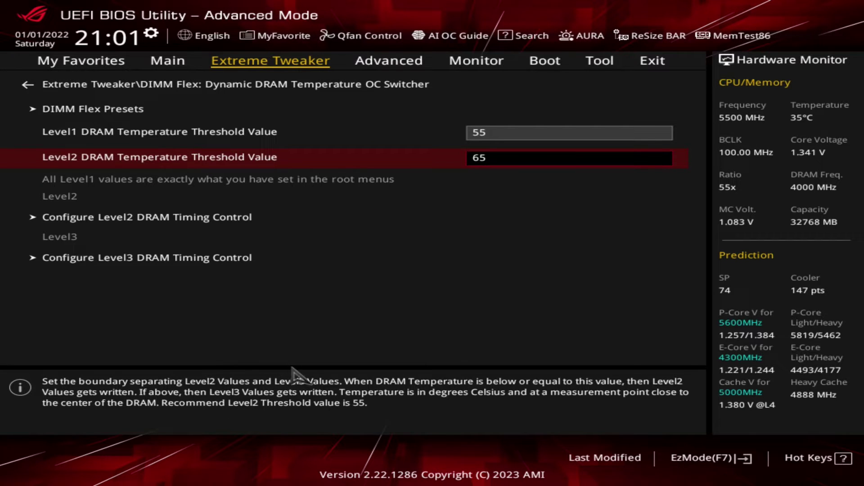
Look through the Hynix memory profiles in DIMM Flex Presets without loading one, and return to the OC Switcher page
key(Up)
key(Up)
key(Return)
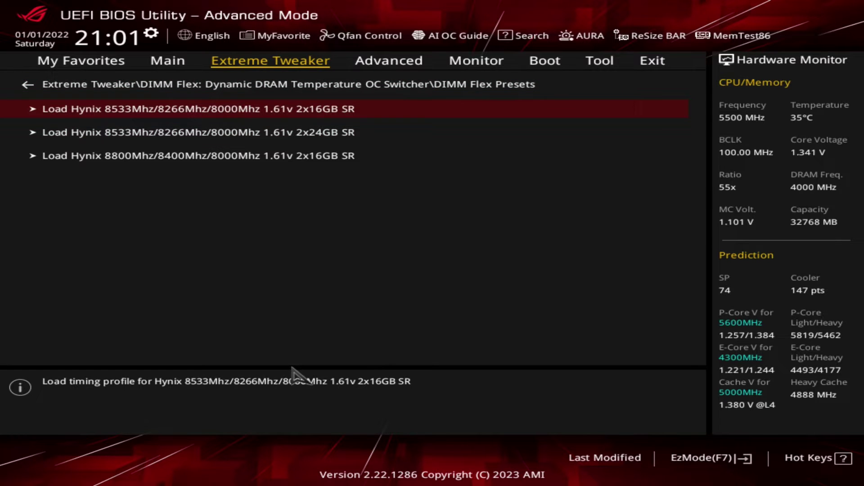
key(Down)
key(Down)
key(Up)
key(Up)
key(Down)
key(Down)
key(Escape)
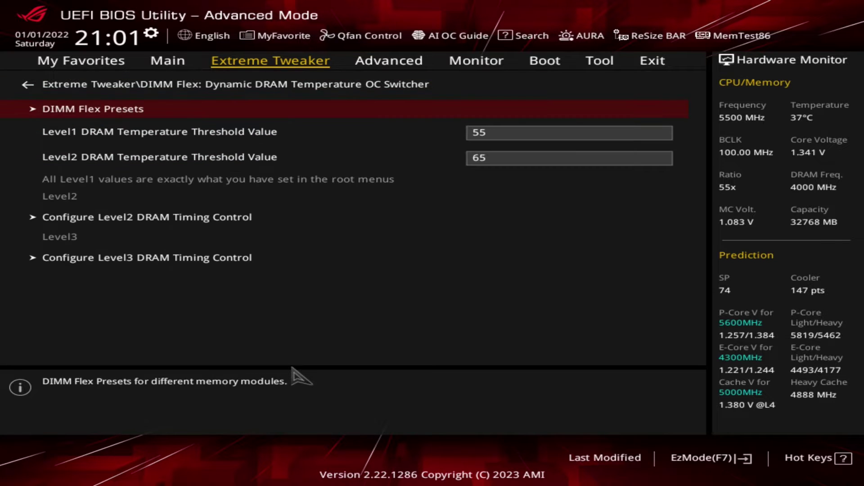
Examine the primary, secondary and third timings in the Level2 DRAM Timing Control, and open the Level3 DRAM Timing Control
key(Down)
key(Down)
key(Down)
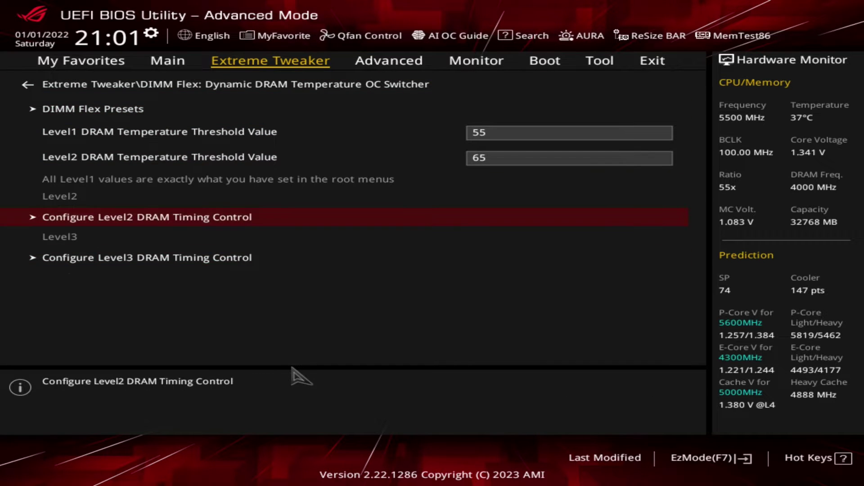
key(Return)
key(Down)
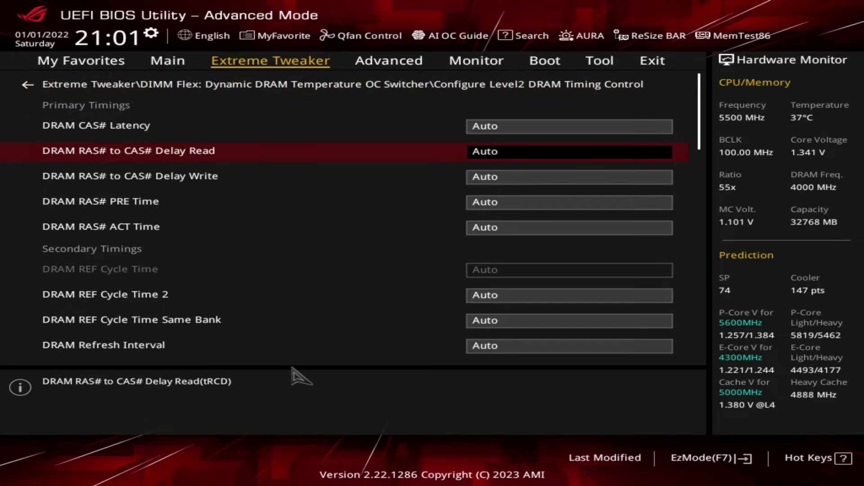
key(Page_Down)
key(Down)
key(Down)
key(Down)
key(Down)
key(Down)
key(Down)
key(Down)
key(Down)
key(Down)
key(Down)
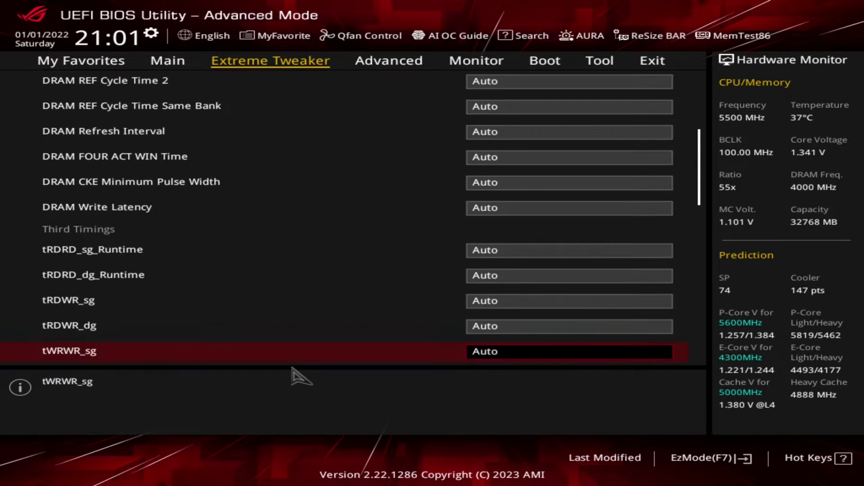
key(Down)
key(Down)
key(Down)
key(Down)
key(Down)
key(Down)
key(Down)
key(Down)
key(Down)
key(Down)
key(Down)
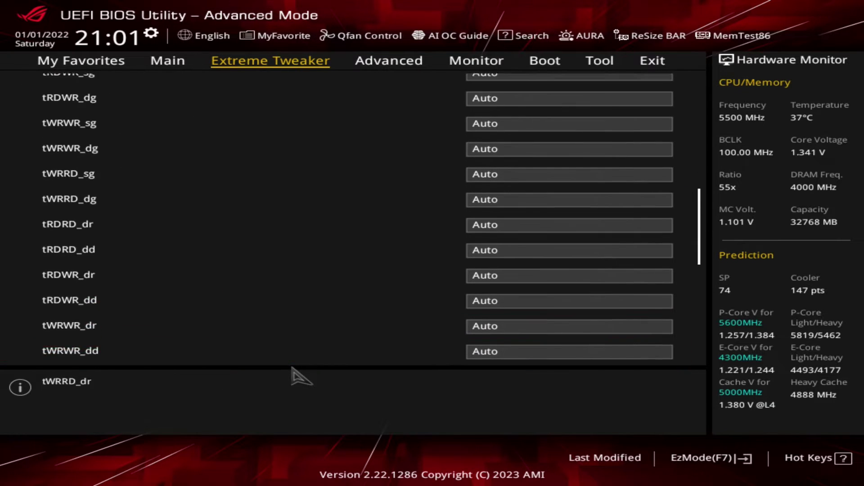
key(Up)
key(Up)
key(Up)
key(Up)
key(Up)
key(Up)
key(Up)
key(Up)
key(Up)
key(Up)
key(Up)
key(Up)
key(Up)
key(Up)
key(Up)
key(Up)
key(Up)
key(Up)
key(Up)
key(Up)
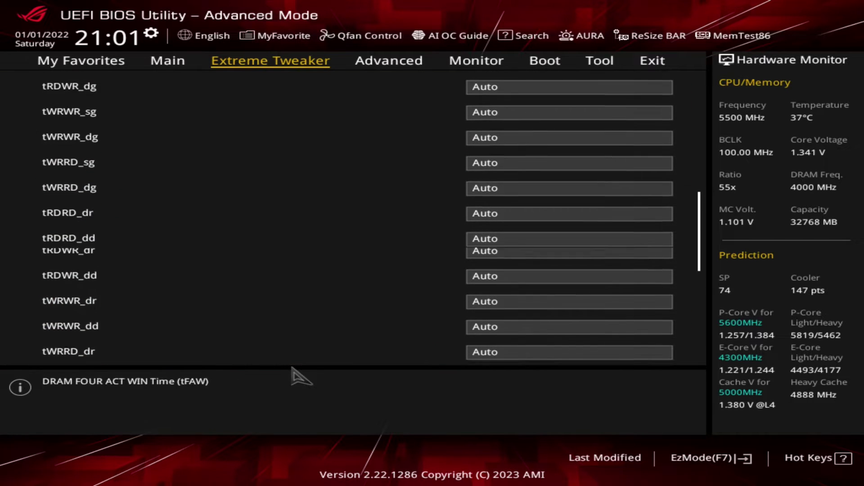
key(Up)
key(Up)
key(Up)
key(Up)
key(Up)
key(Up)
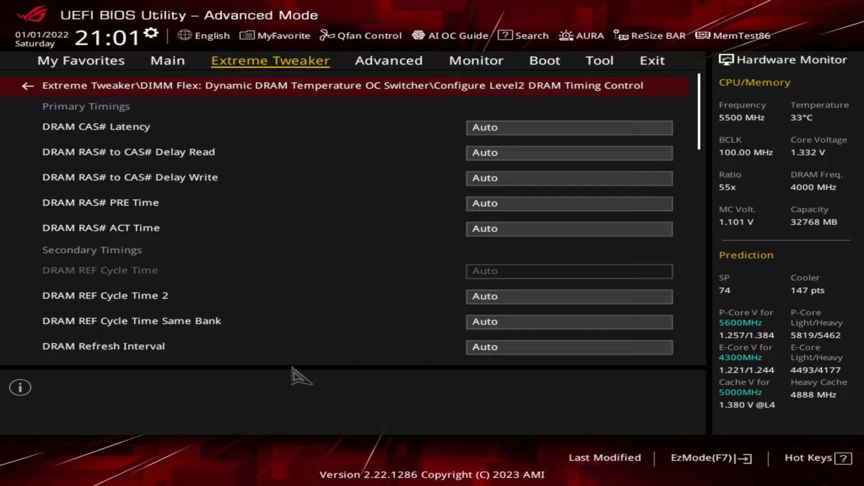
key(Return)
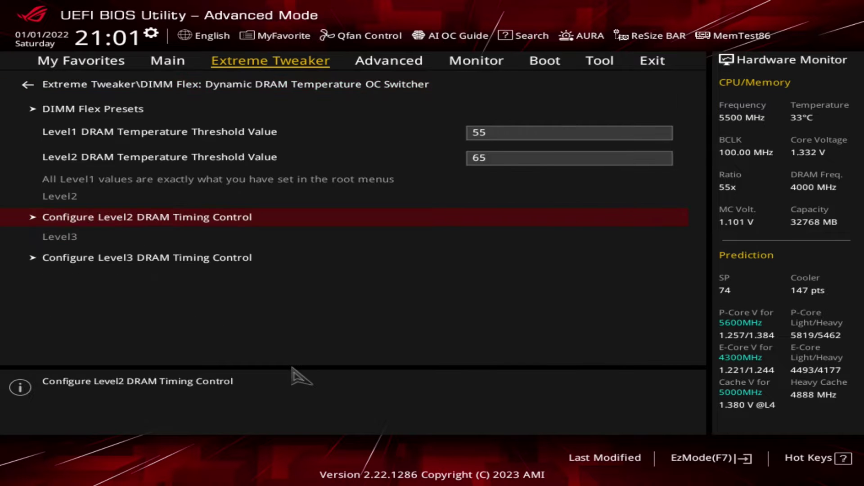
key(Down)
key(Return)
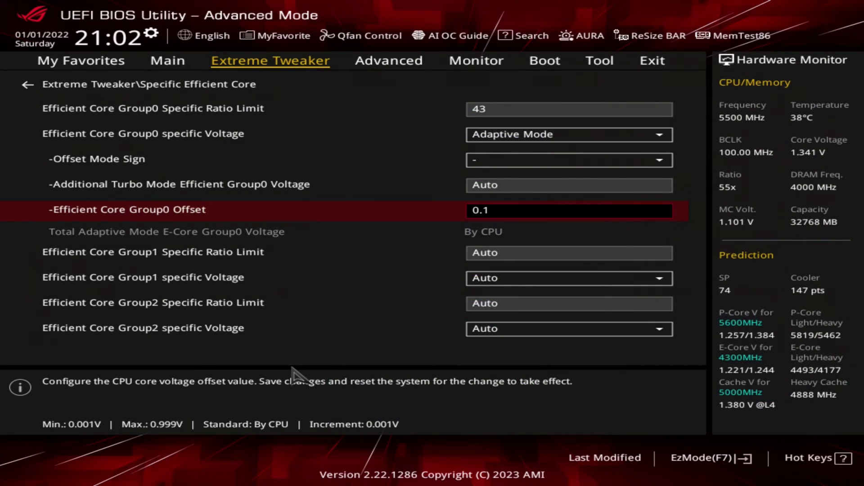
Set the Efficient Core Group0 Offset to 0.12 V in the Specific Efficient Core settings
text(2)
key(Return)
key(Down)
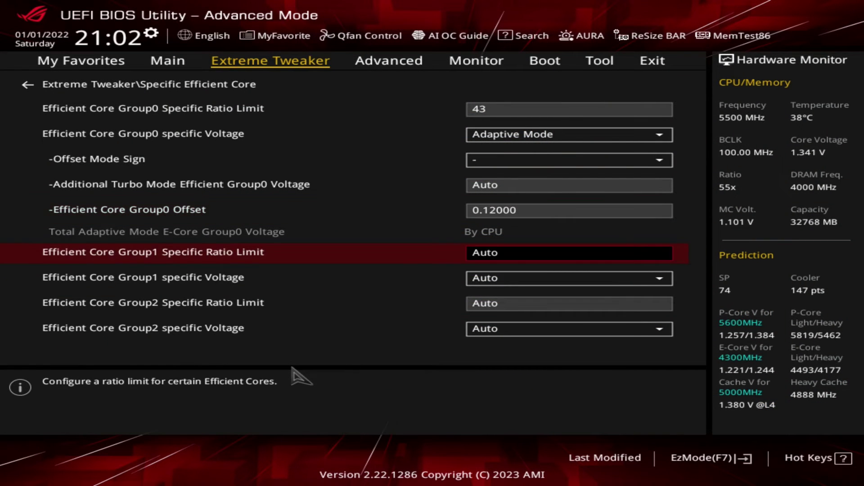
Set the Efficient Core Group1 Specific Ratio Limit to 43 and its specific voltage to Adaptive Mode
text(43)
key(Return)
key(Down)
key(Return)
key(Down)
key(Down)
key(Return)
Set the Offset Mode Sign for the Efficient Core Group1 voltage to negative (-)
key(Down)
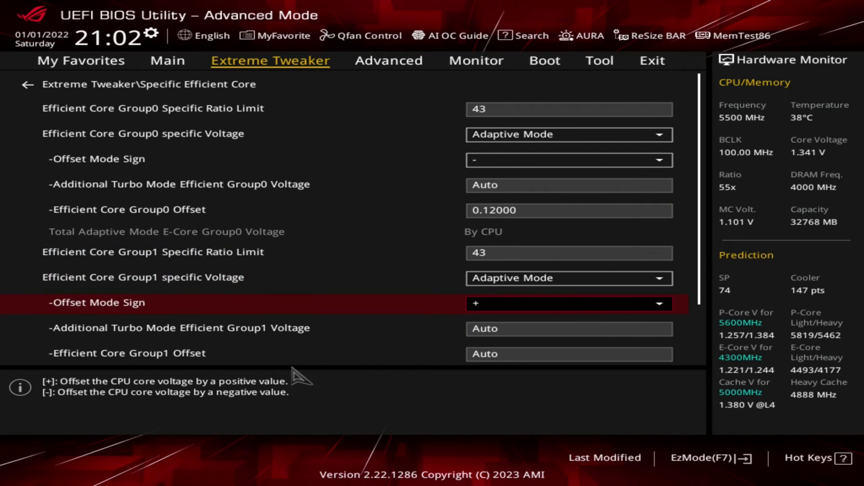
key(Return)
key(Down)
key(Return)
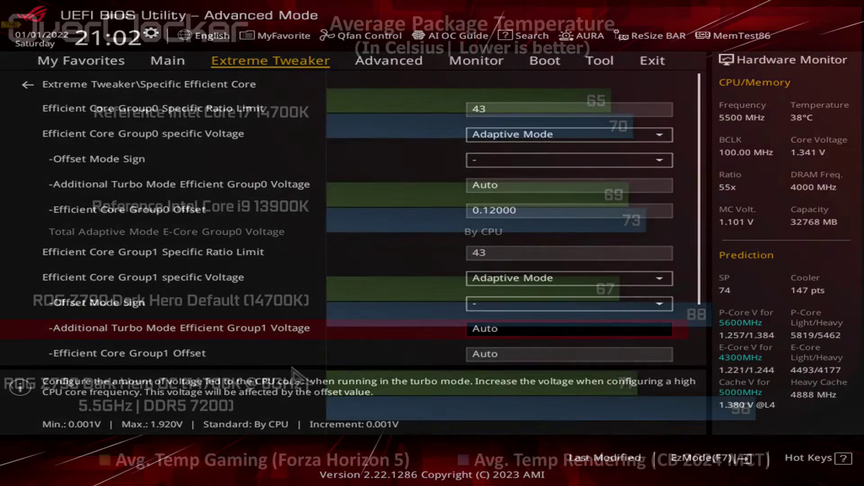